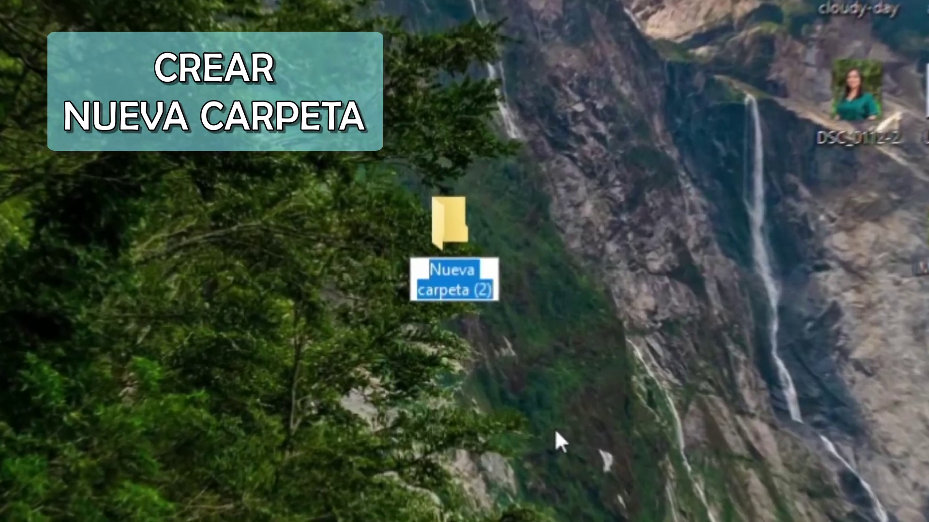
# Step: Name the new desktop folder 'Fotos curso 4to medio A Colegio X'
pyautogui.write('ur')
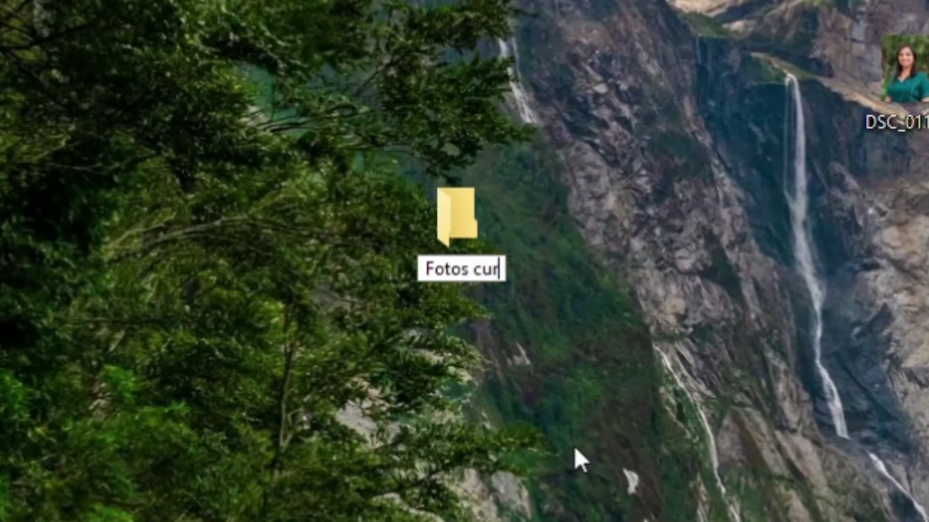
pyautogui.write('so ')
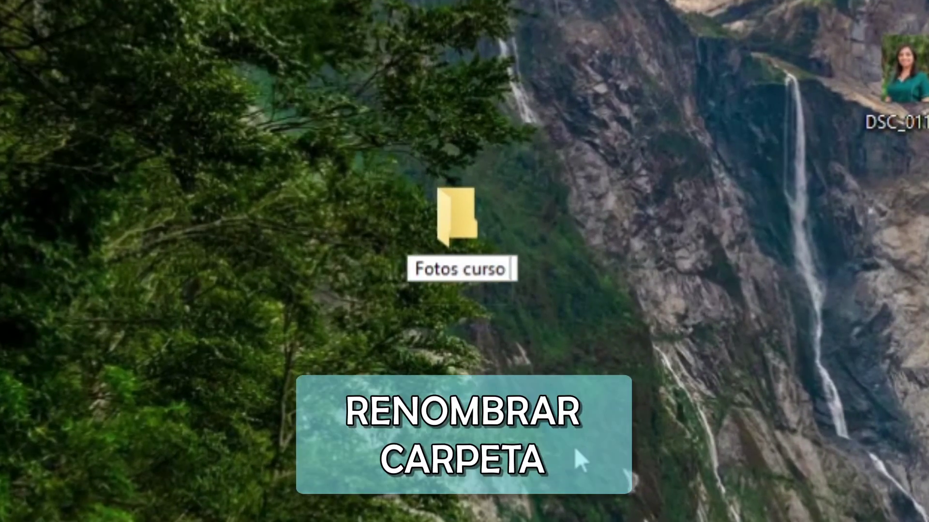
pyautogui.write('4to medio A')
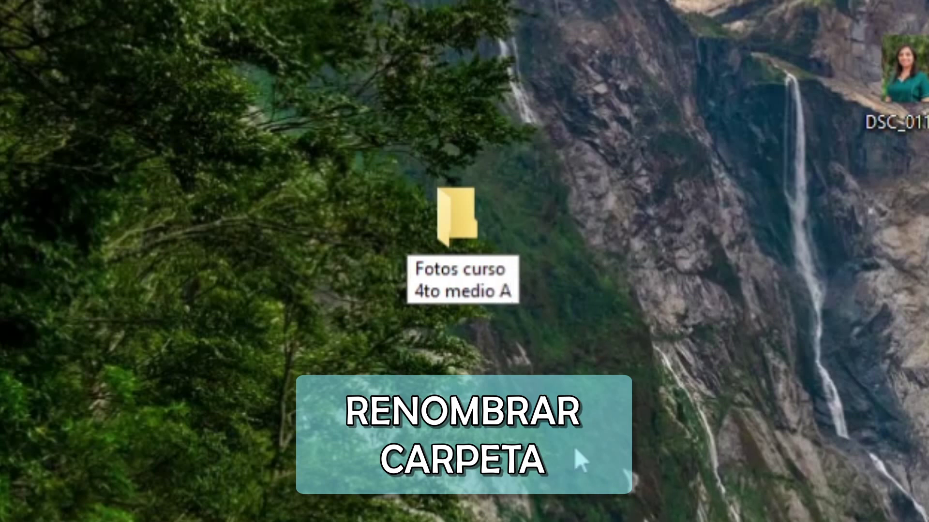
pyautogui.write('Colegio X')
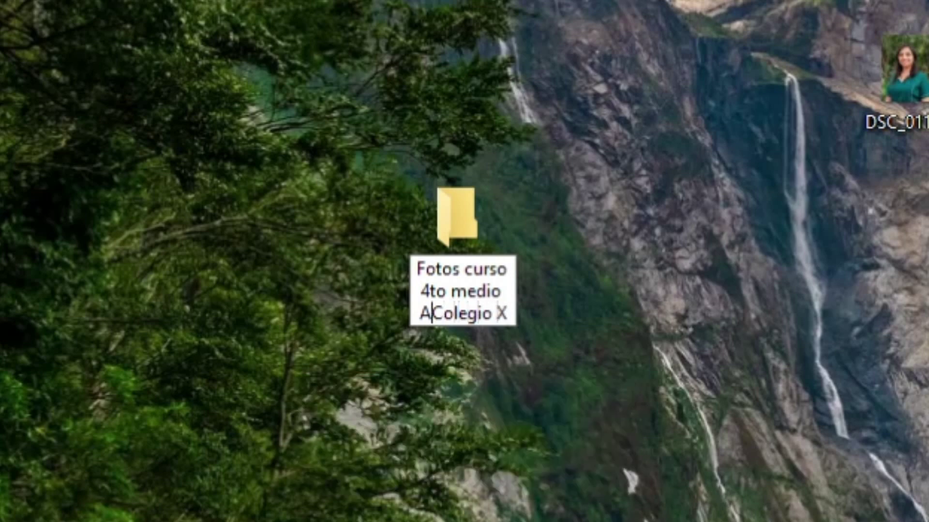
pyautogui.press('Return')
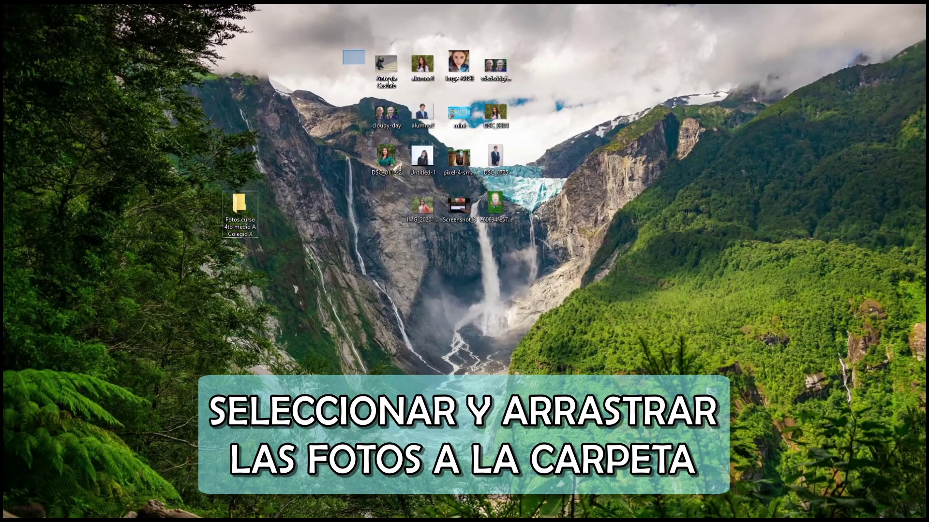
# Step: Move all 15 desktop photos into the new folder, open it and select alumno1
pyautogui.moveTo(343, 50); pyautogui.dragTo(540, 227)
pyautogui.moveTo(425, 114); pyautogui.dragTo(247, 205)
pyautogui.doubleClick(243, 205)
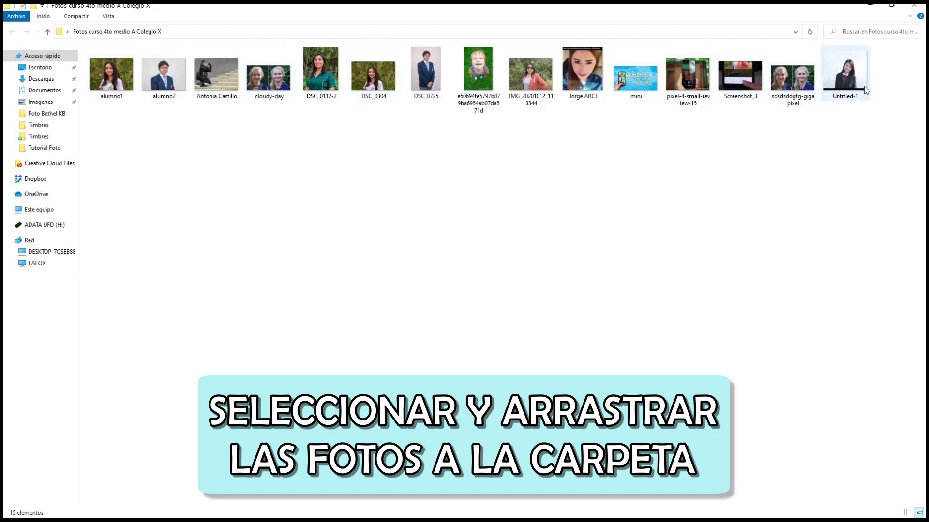
pyautogui.click(111, 75)
# Step: Rename the alumno1 and alumno2 photos to the two students' full names
pyautogui.press('F2')
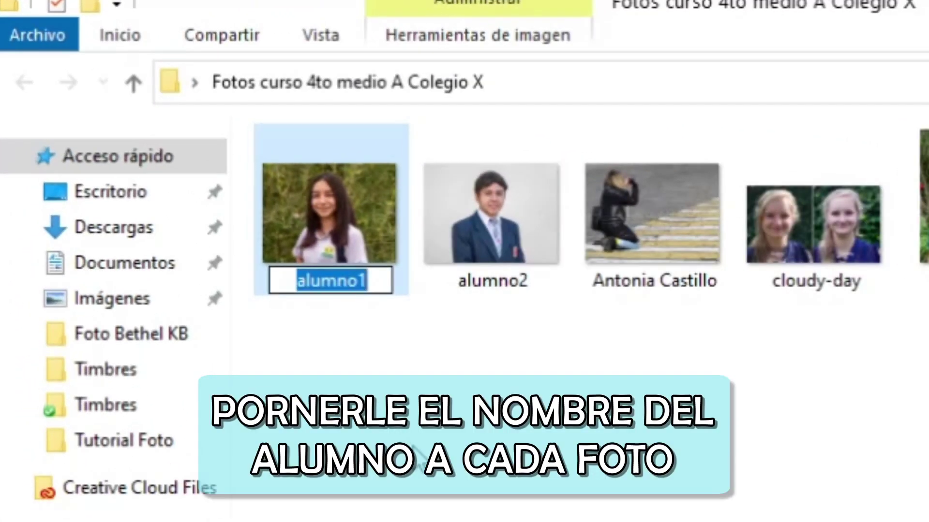
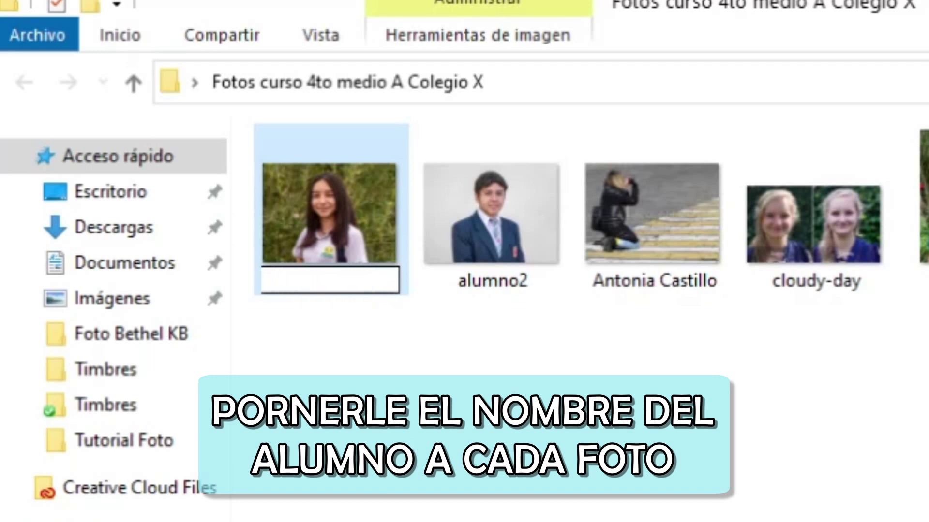
pyautogui.click(544, 233)
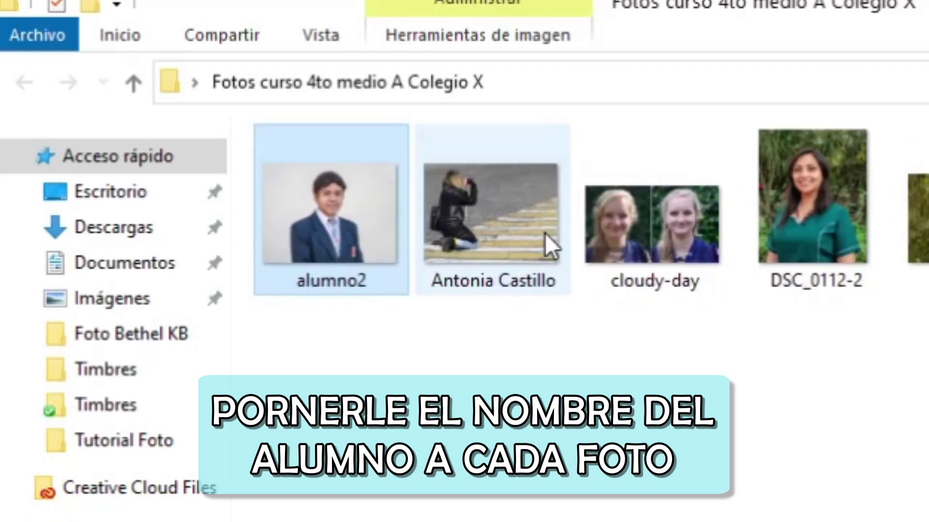
pyautogui.click(335, 279)
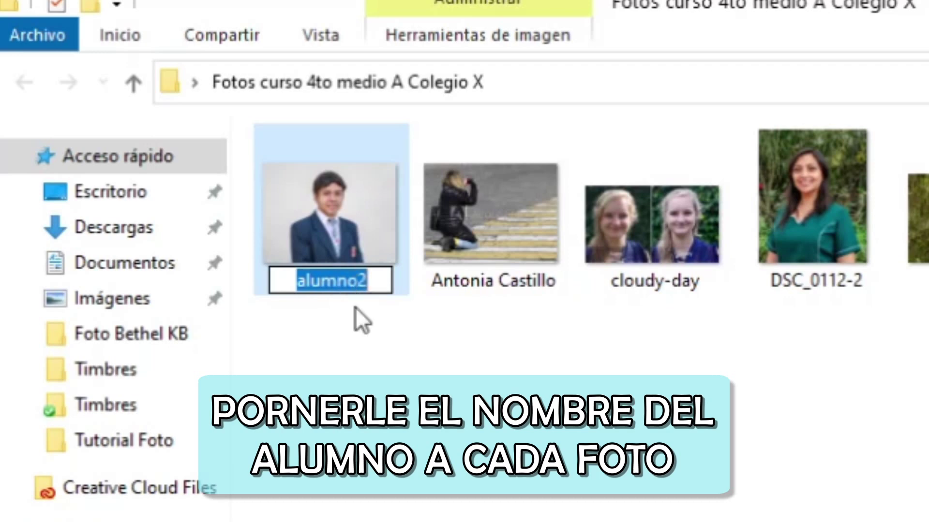
pyautogui.press('Return')
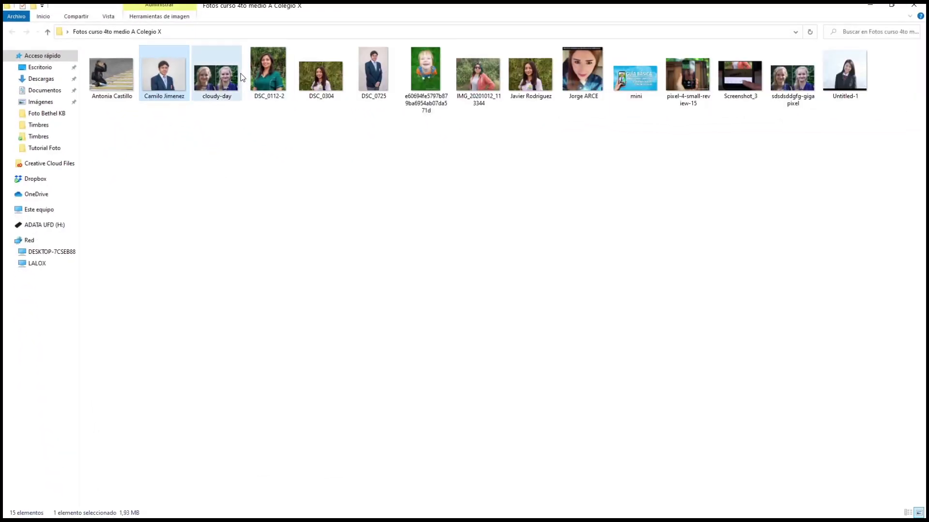
# Step: Select a couple of other photos, then close the photos folder window
pyautogui.click(232, 77)
pyautogui.click(582, 72)
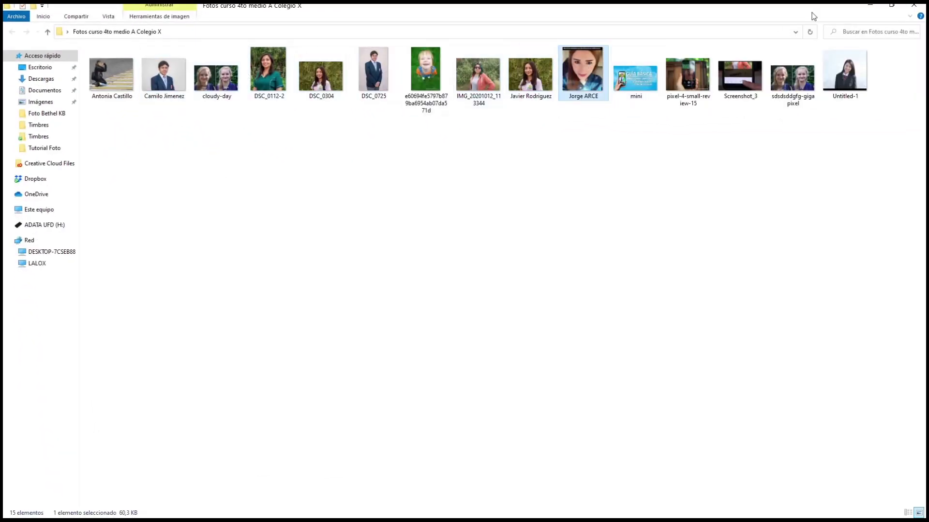
pyautogui.click(913, 5)
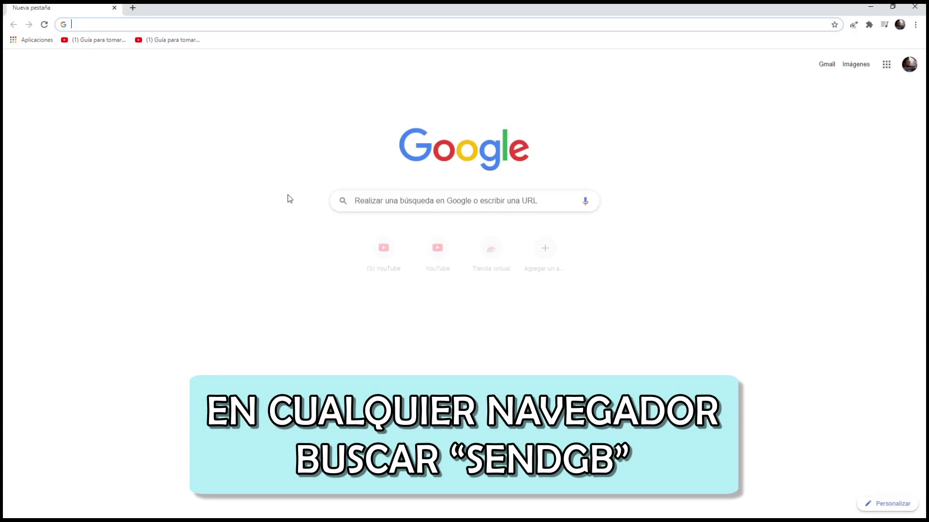
# Step: Search Google for 'sendgb' and open the SendGB | Send Large Files result
pyautogui.click(447, 201)
pyautogui.write('send')
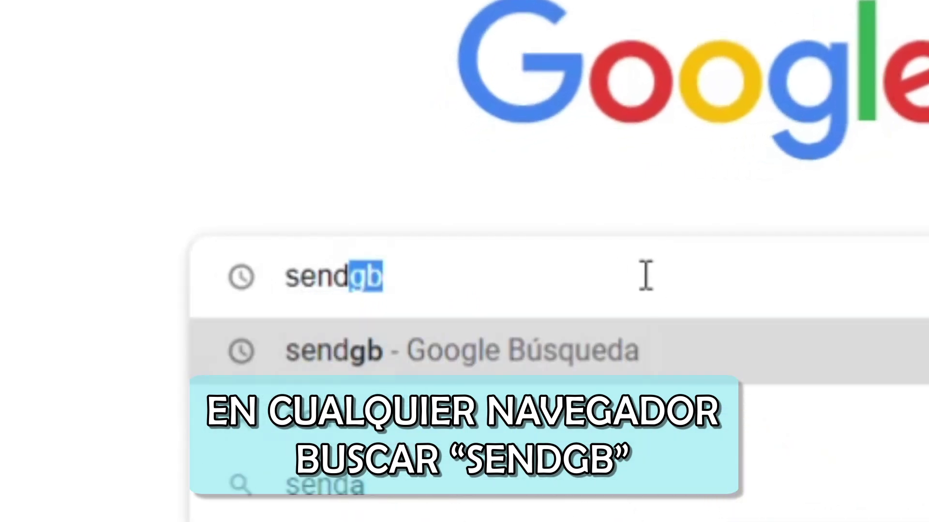
pyautogui.write('gb')
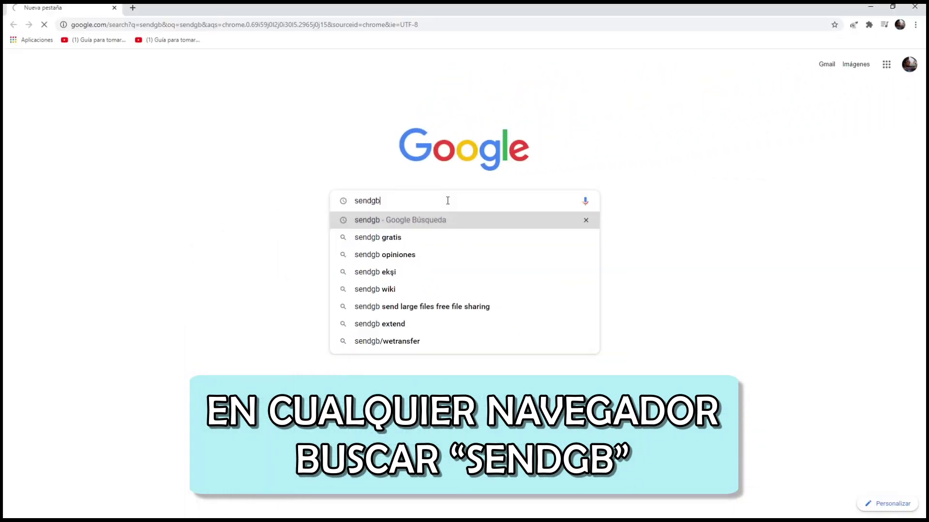
pyautogui.press('Return')
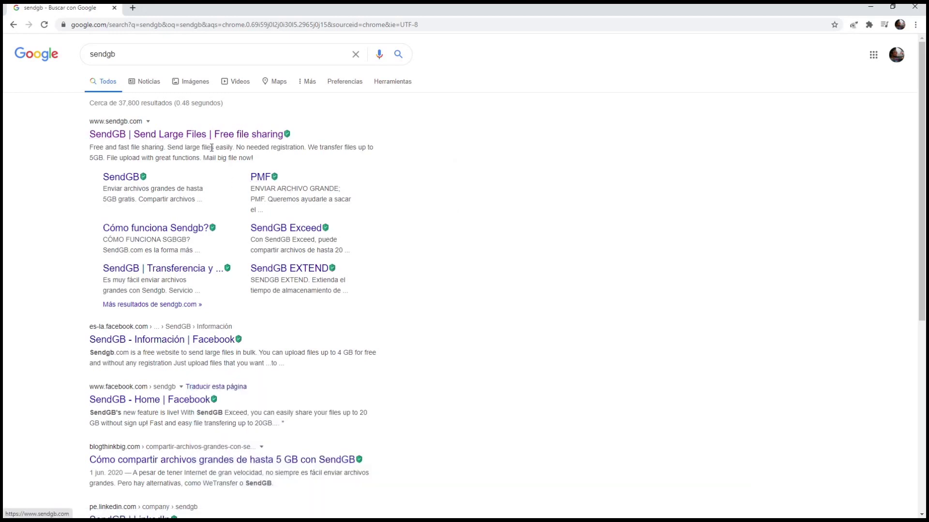
pyautogui.moveTo(323, 134); pyautogui.dragTo(91, 138)
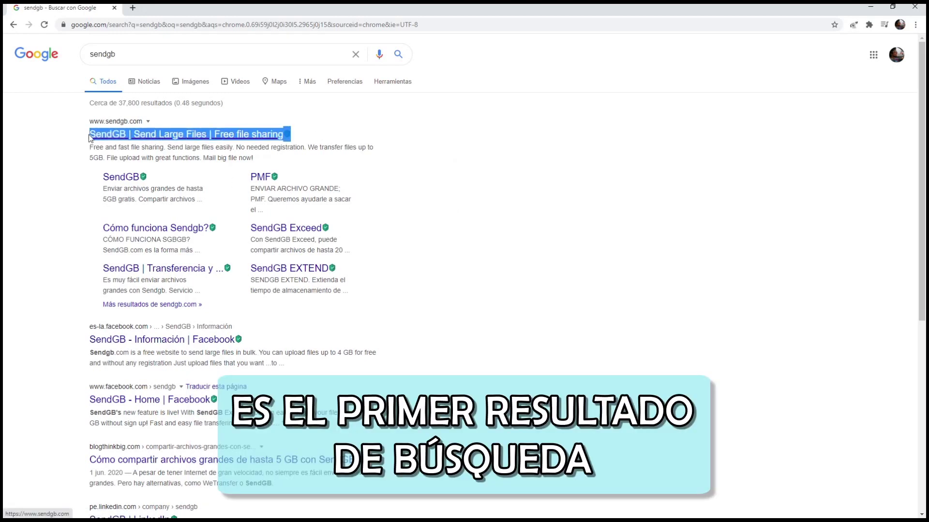
pyautogui.click(140, 134)
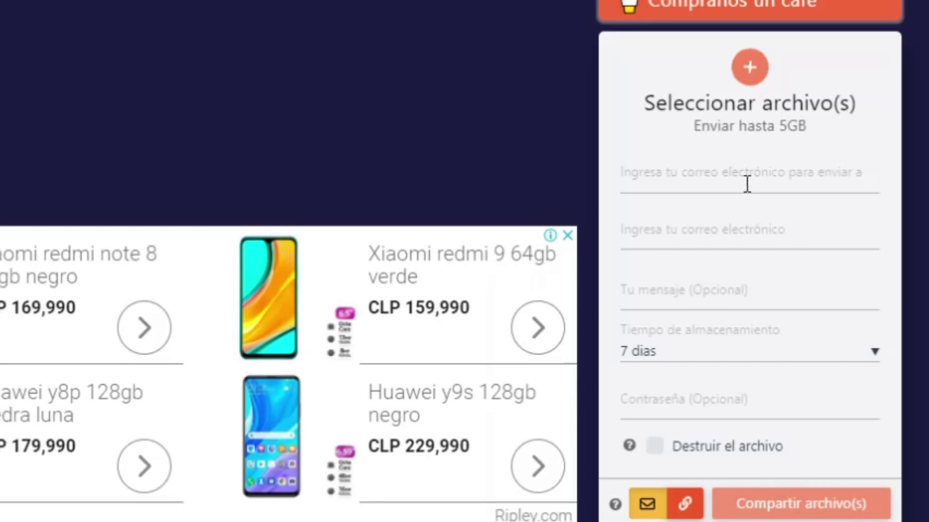
pyautogui.moveTo(721, 186)
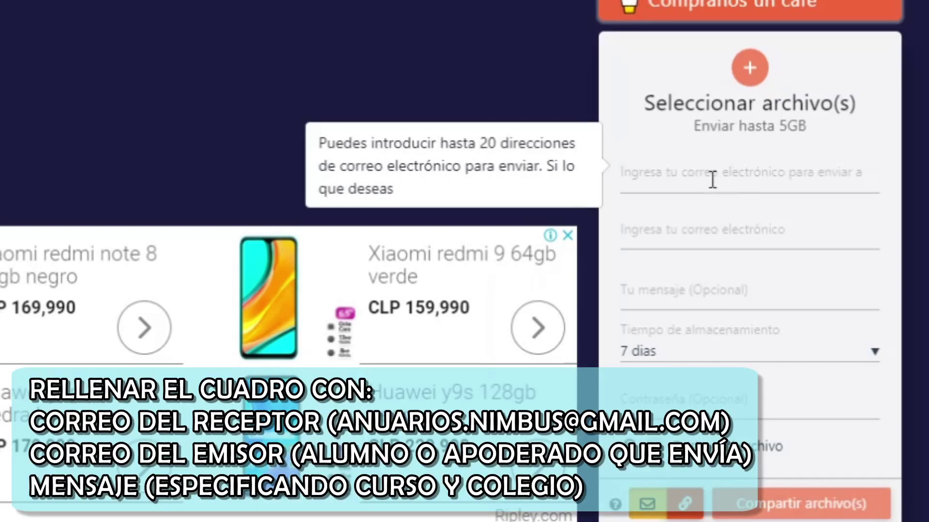
pyautogui.click(621, 175)
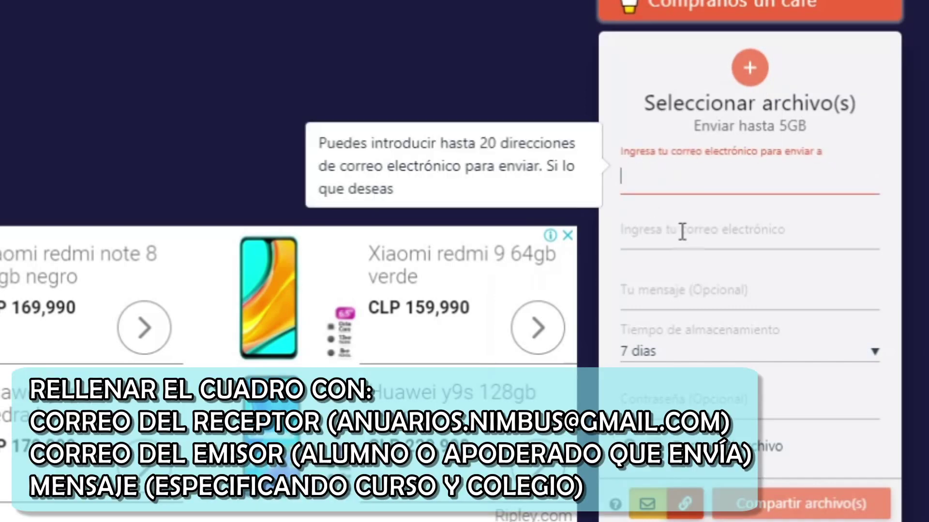
pyautogui.moveTo(682, 243)
pyautogui.click(683, 243)
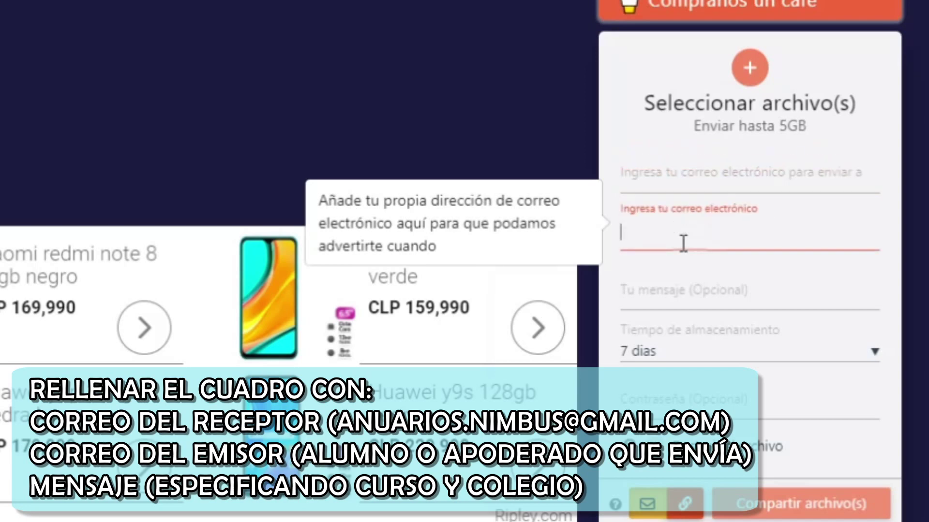
pyautogui.moveTo(689, 290)
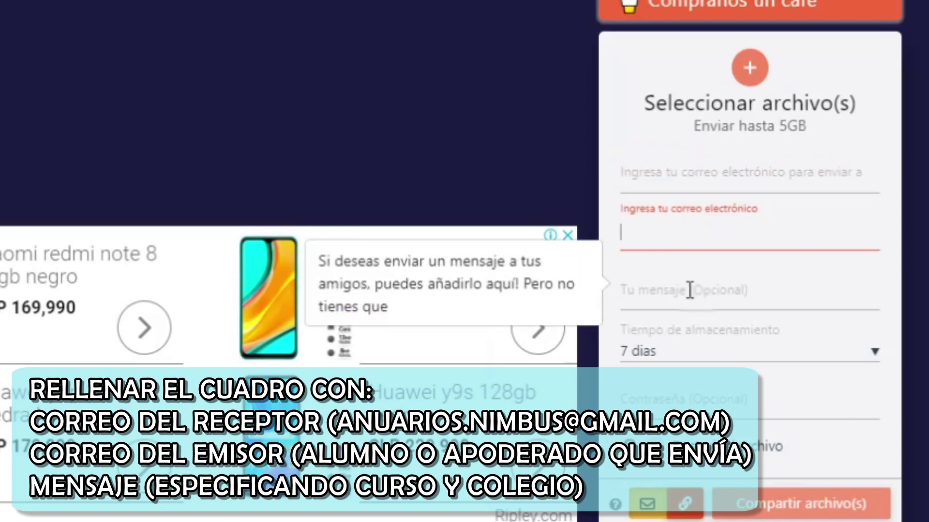
pyautogui.click(689, 291)
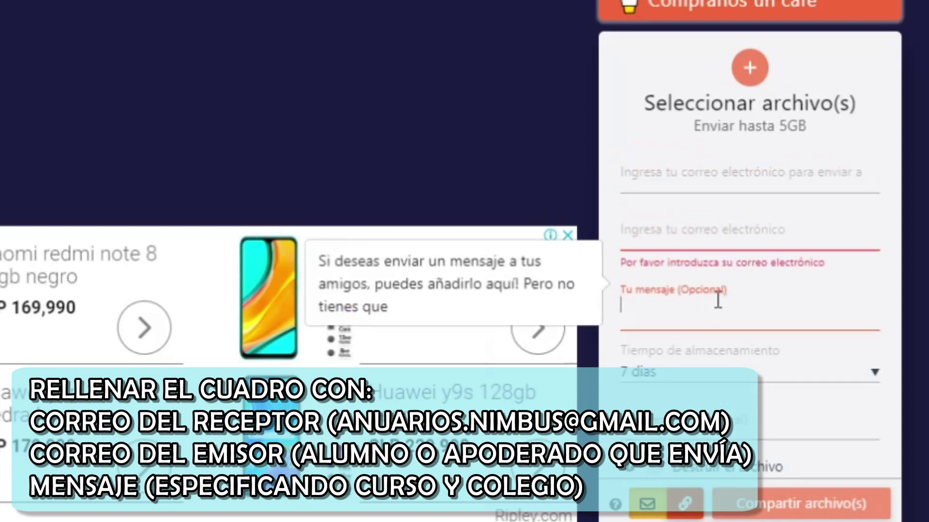
pyautogui.click(715, 177)
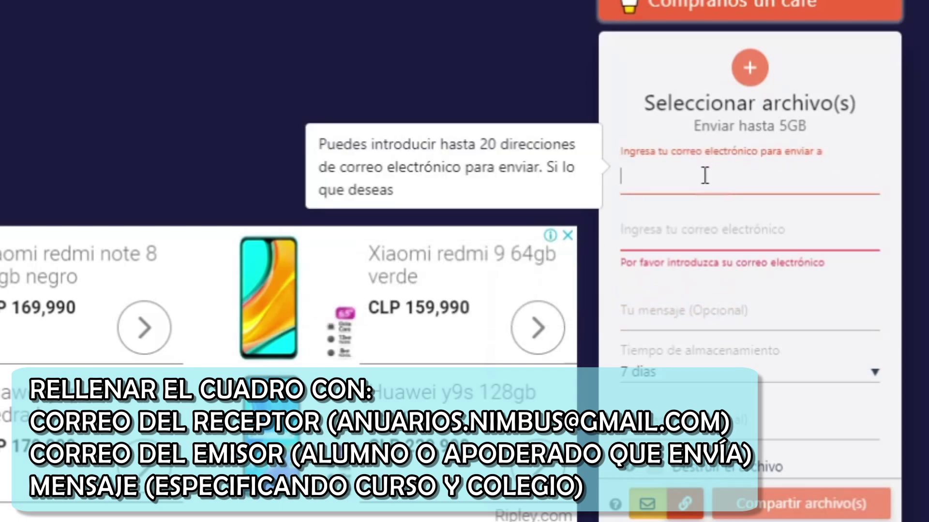
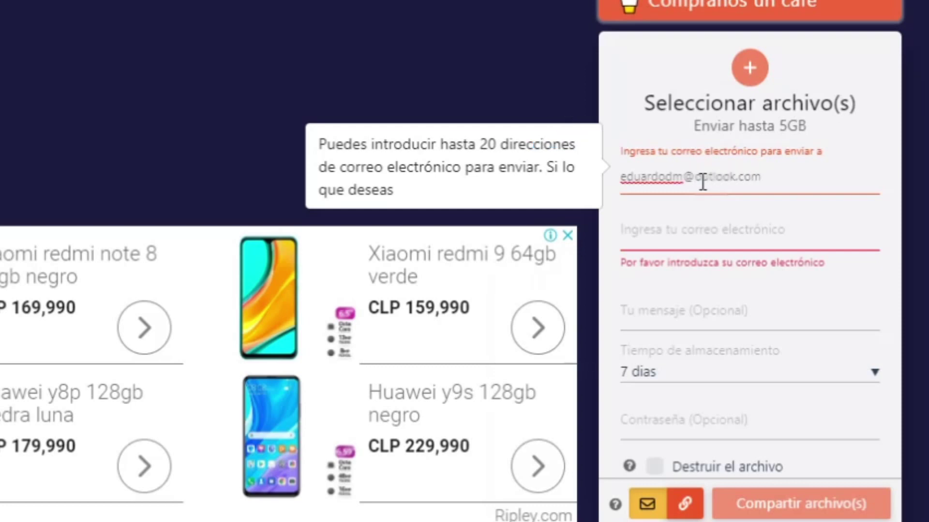
# Step: Enter the recipient's and the sender's e-mail addresses in the SendGB form
pyautogui.click(677, 236)
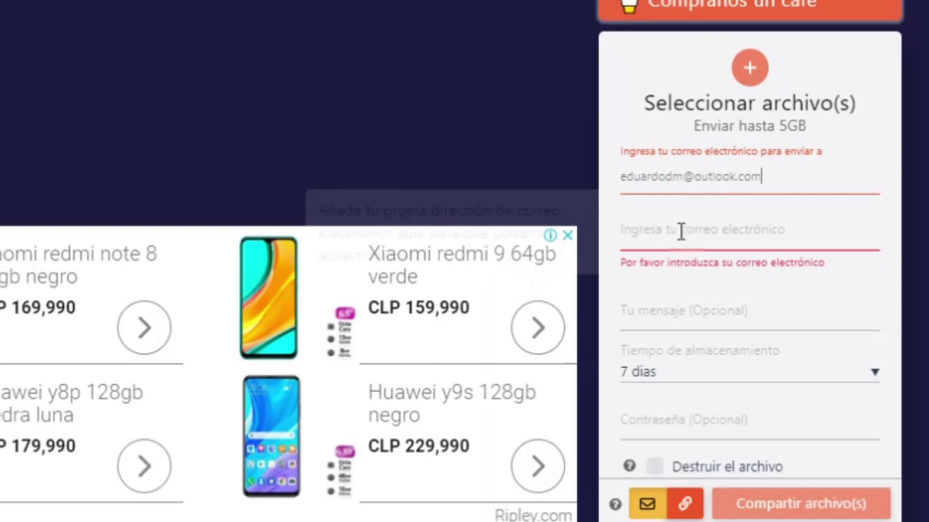
pyautogui.click(649, 236)
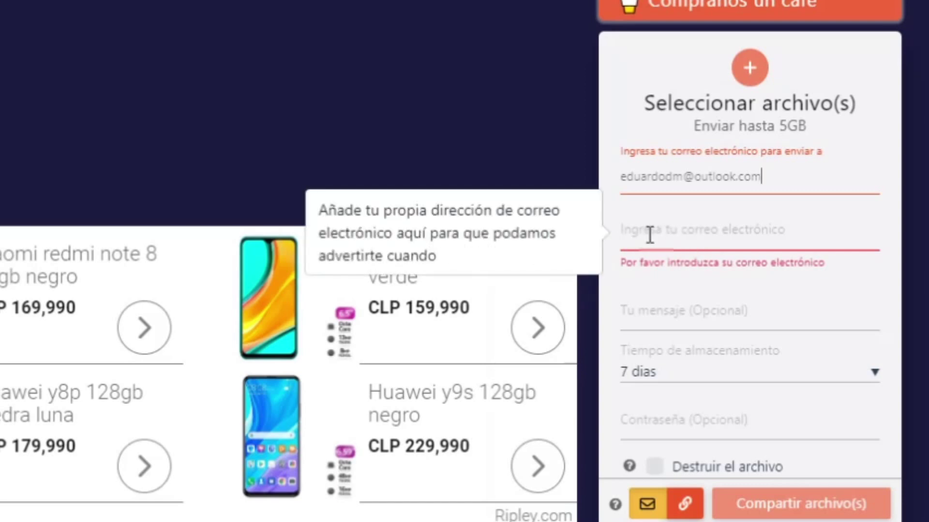
pyautogui.click(650, 236)
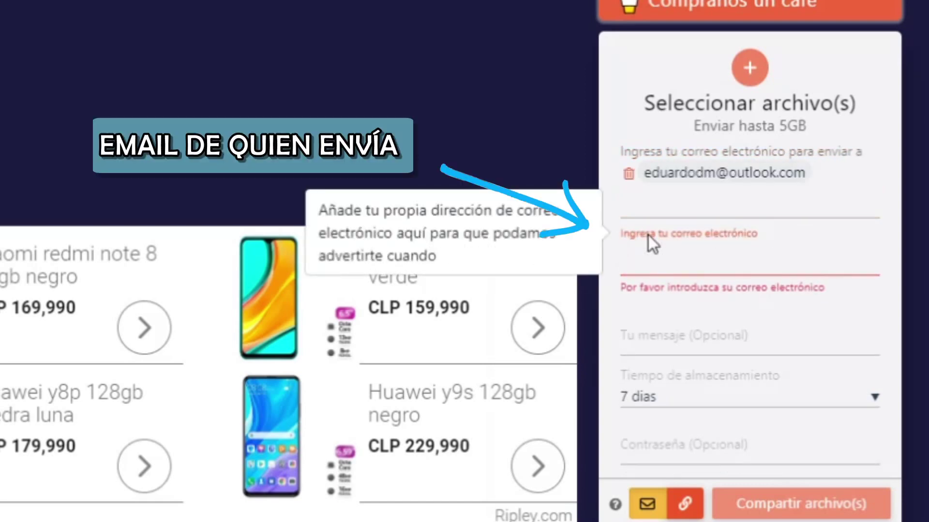
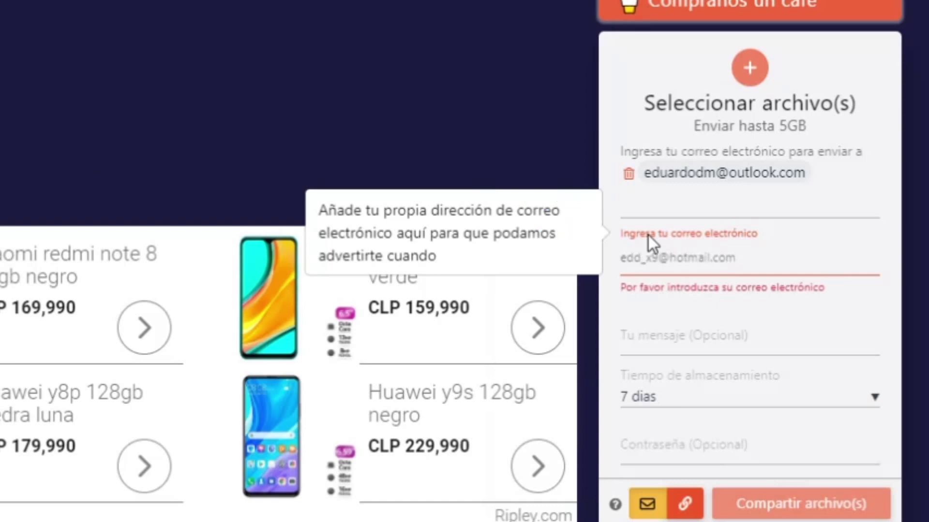
pyautogui.click(757, 329)
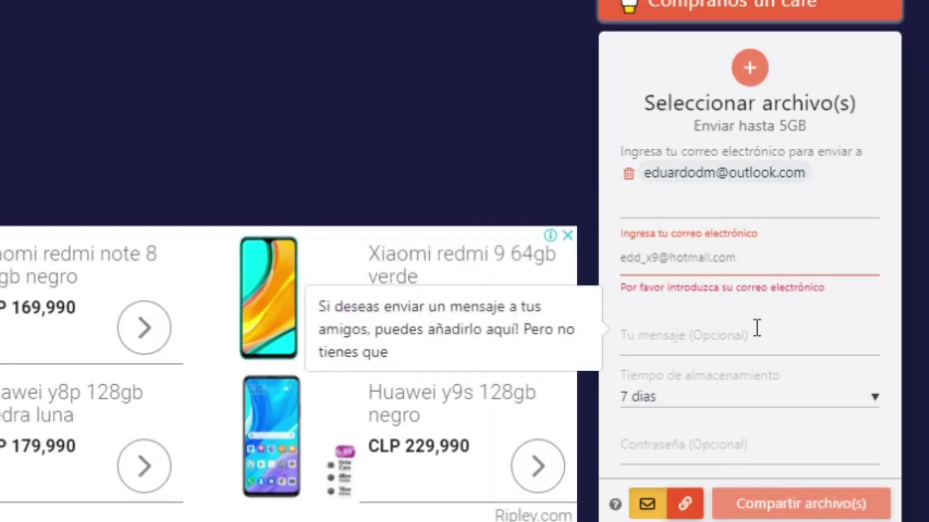
# Step: Write the message 'Fotos 4to A Colegio X' and keep 7 dias storage
pyautogui.click(736, 339)
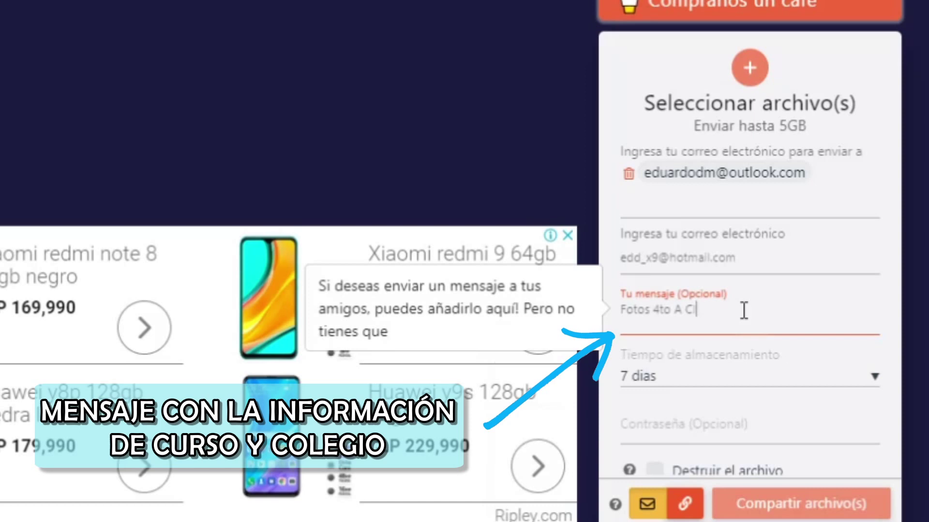
pyautogui.write('Fotos 4to A Clo')
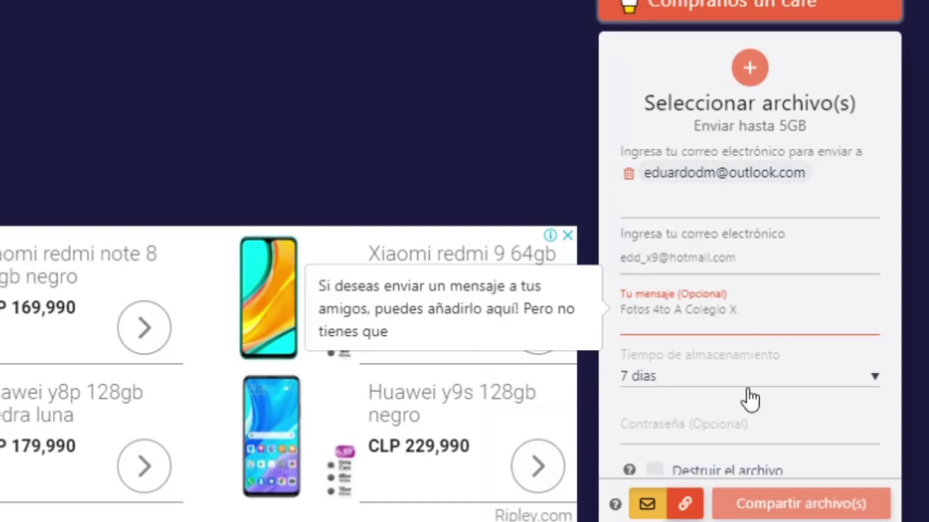
pyautogui.click(776, 377)
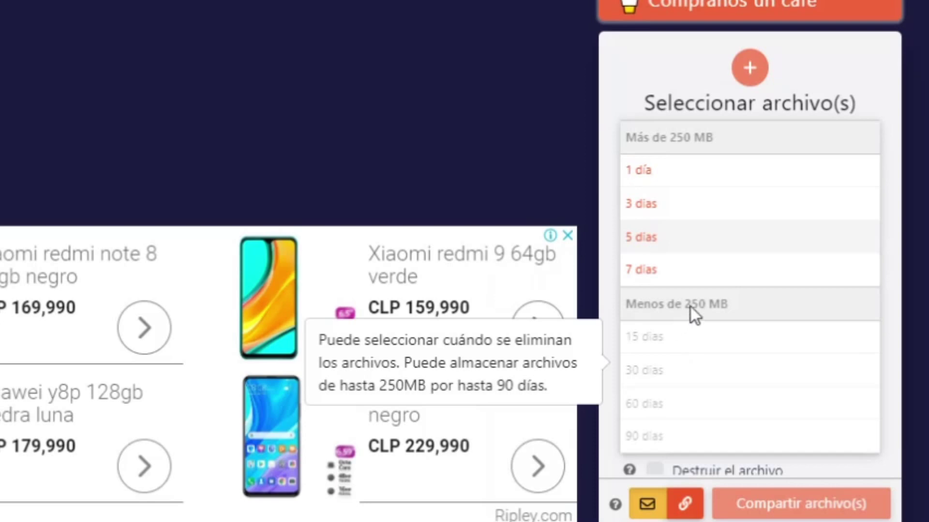
pyautogui.click(682, 269)
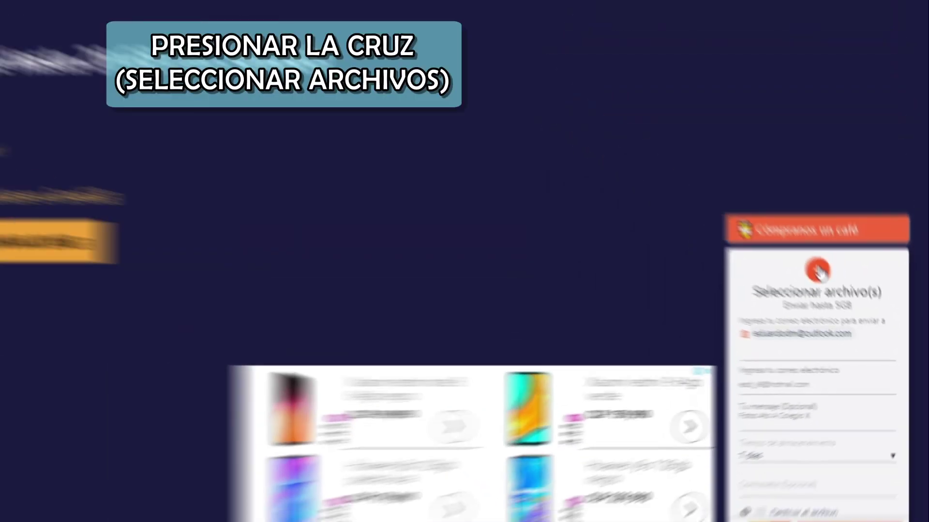
# Step: Attach the 15 photos by dropping the photo folder onto SendGB, leaving 4.96 GB free
pyautogui.click(730, 132)
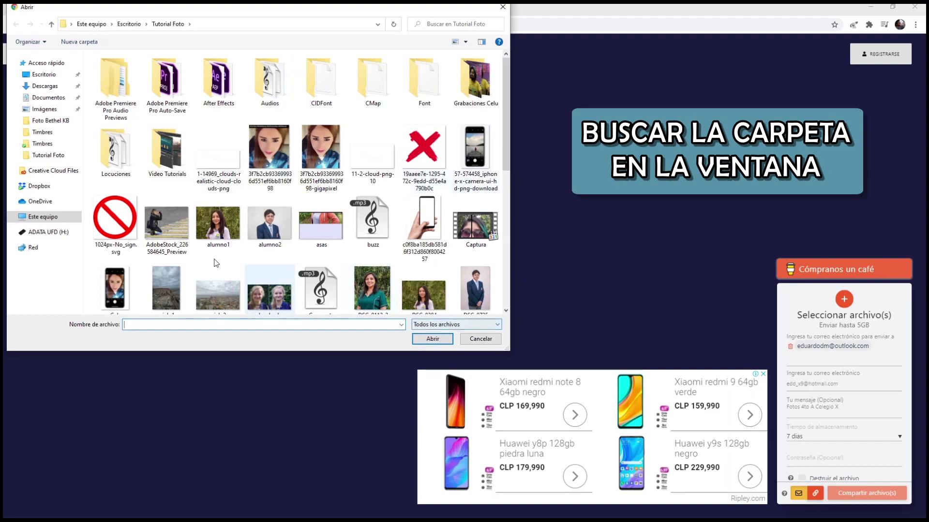
pyautogui.click(478, 340)
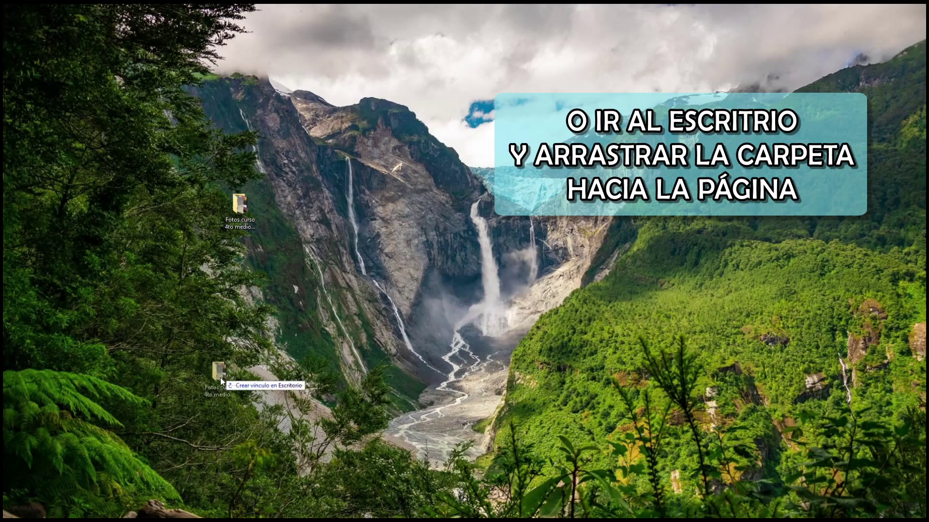
pyautogui.moveTo(219, 378); pyautogui.dragTo(611, 301)
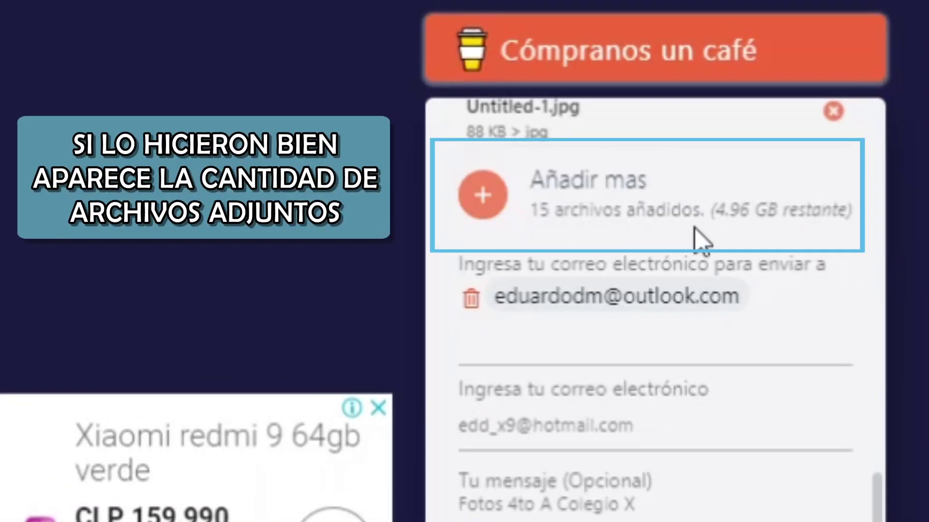
pyautogui.scroll(-5, 556, 218)
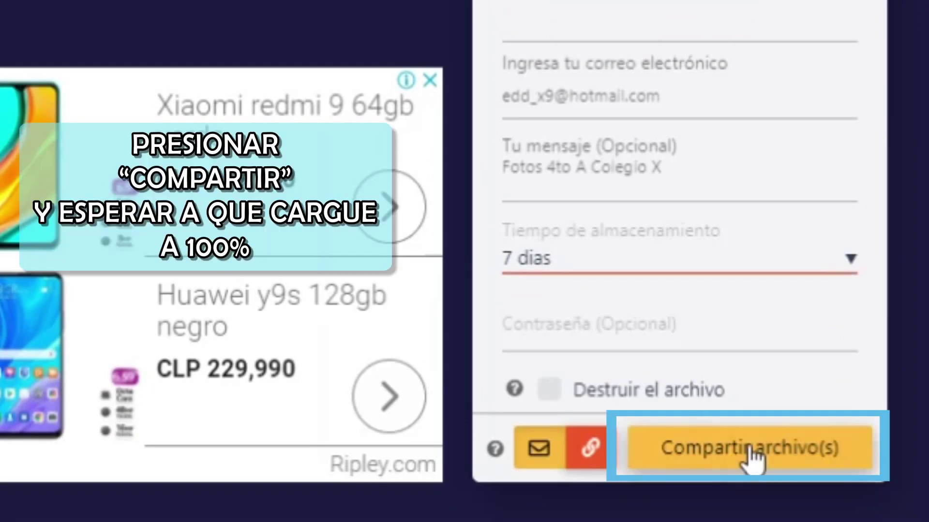
# Step: Upload the 15 files via 'Compartir archivo(s)', then maximize the browser window
pyautogui.click(750, 453)
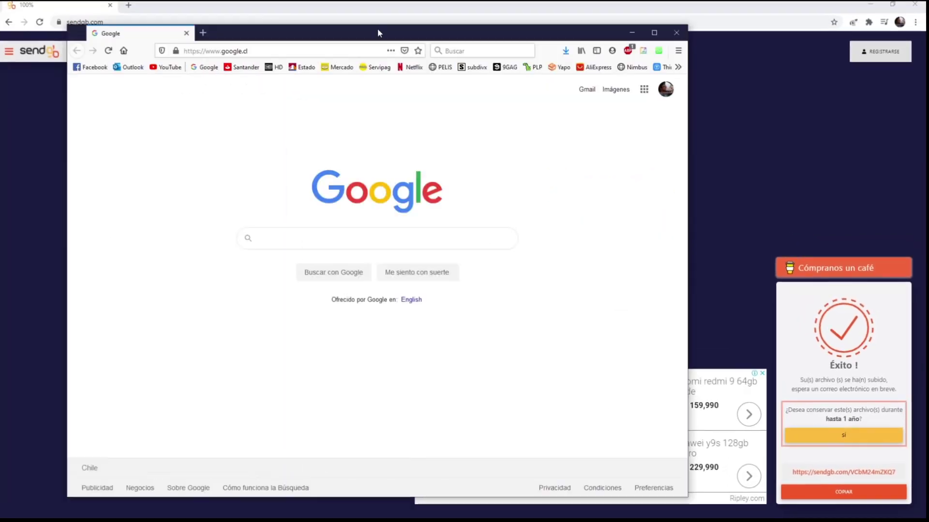
pyautogui.moveTo(379, 31); pyautogui.dragTo(610, 31)
pyautogui.doubleClick(610, 30)
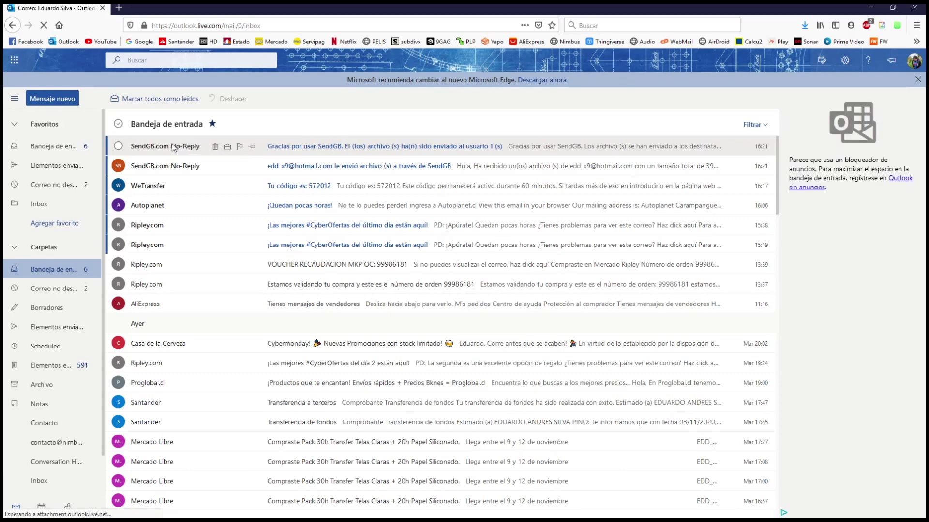
# Step: Open the SendGB No-Reply email in Outlook and follow its DESCARGAR download link
pyautogui.click(173, 146)
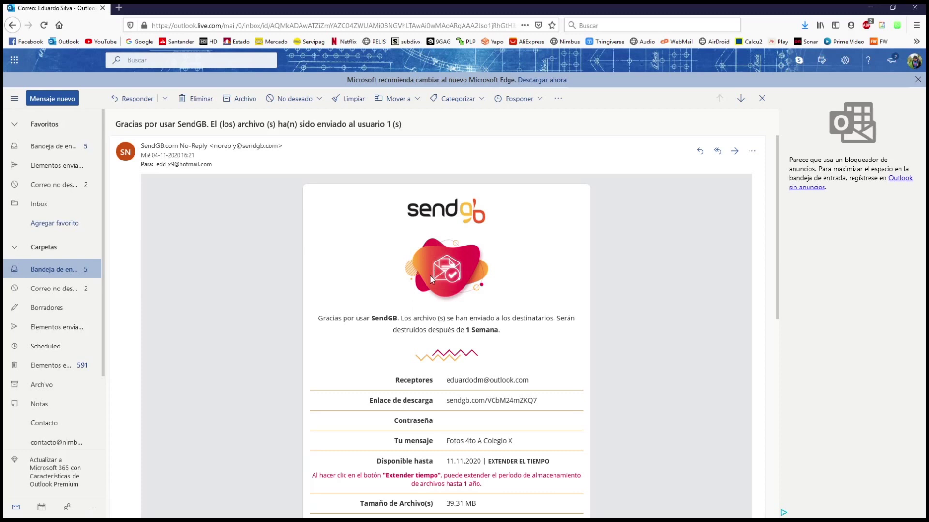
pyautogui.scroll(-3, 430, 276)
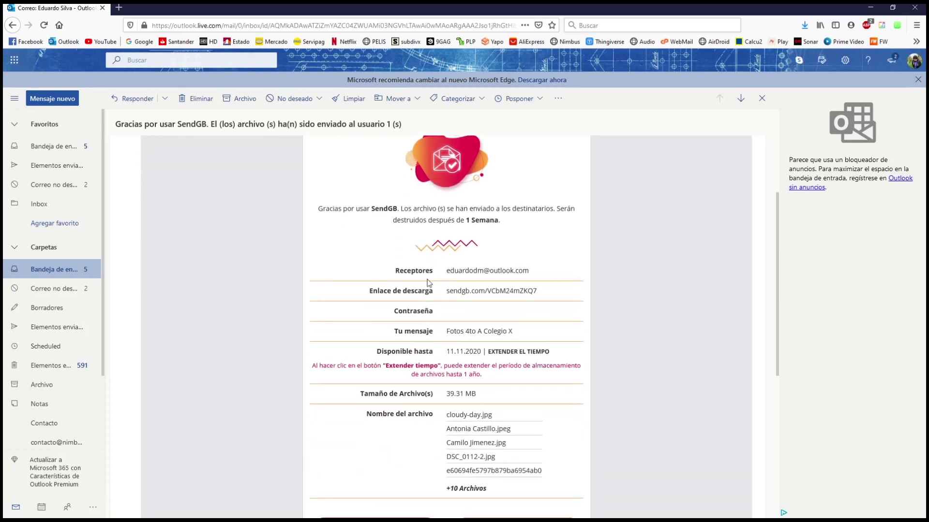
pyautogui.scroll(-2, 428, 283)
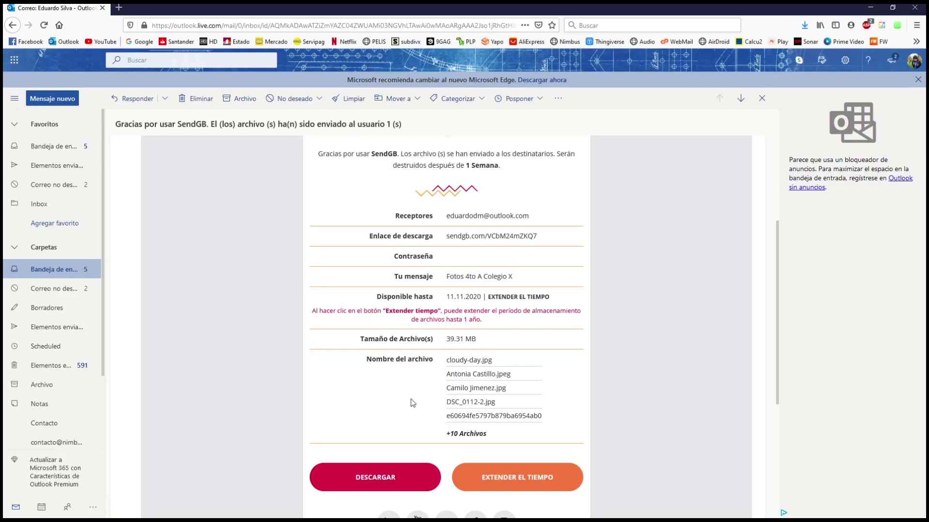
pyautogui.click(373, 479)
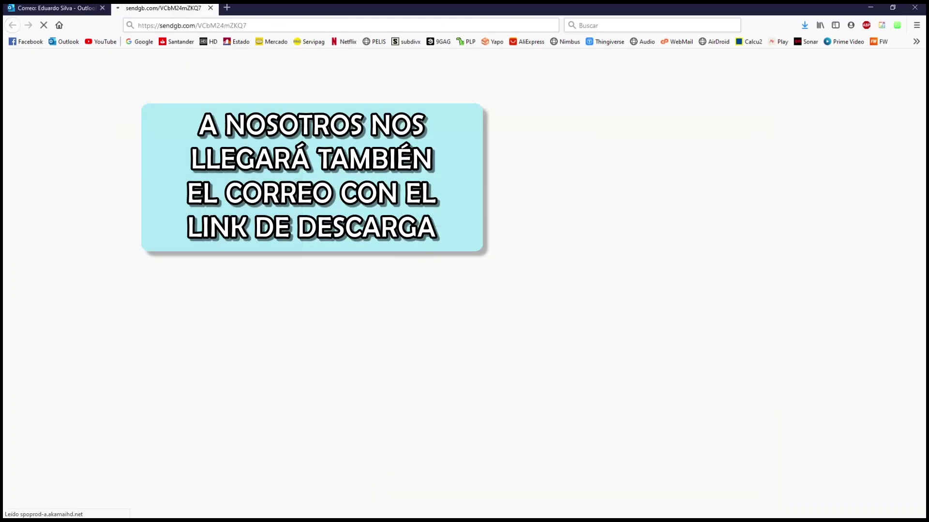